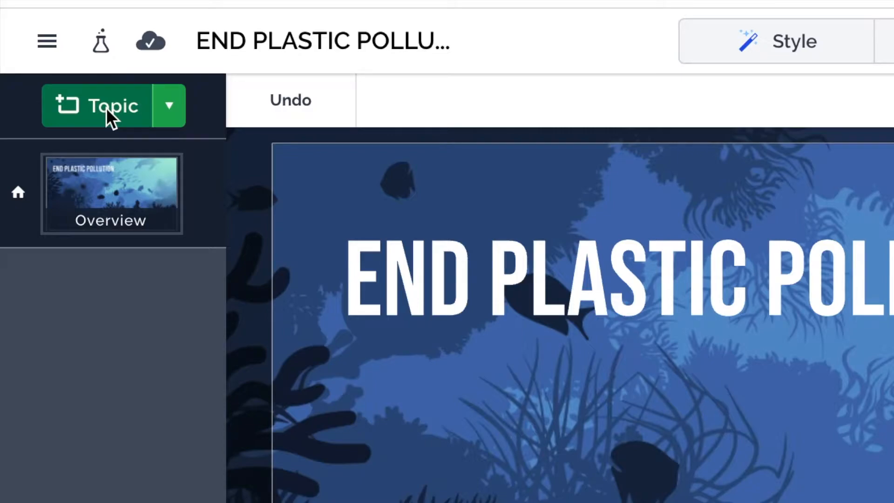
# - Add a Planet topic to the overview and move it to the centre of the canvas, below the title
pyautogui.click(178, 113)
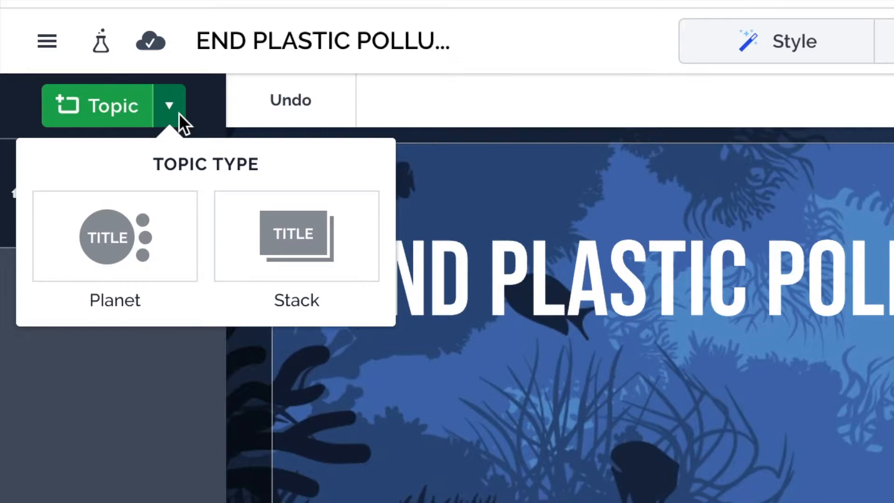
pyautogui.click(136, 242)
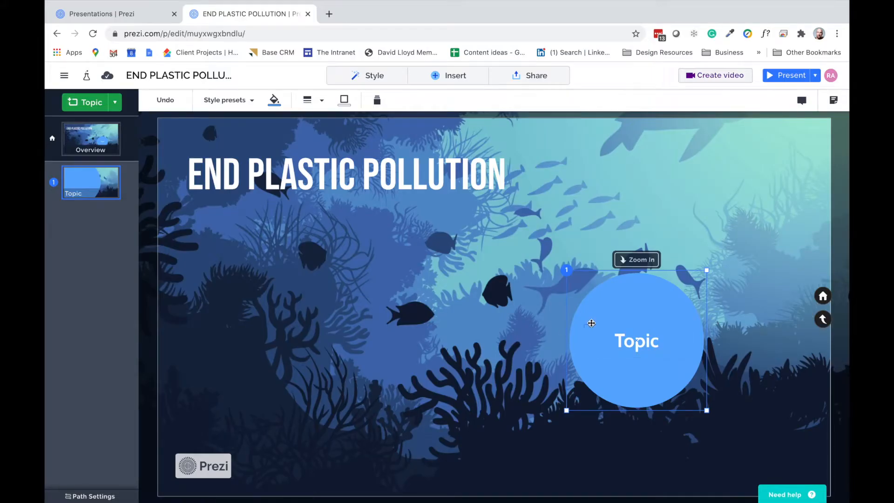
pyautogui.moveTo(565, 319); pyautogui.dragTo(417, 288)
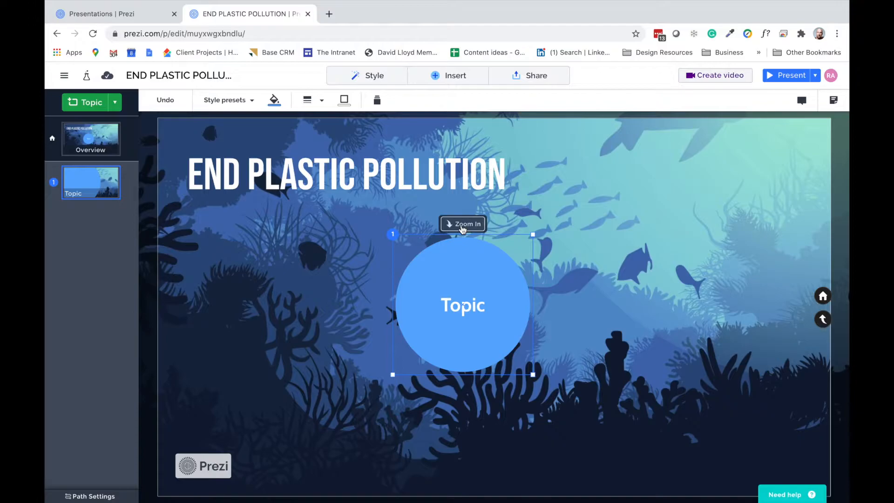
# - Inside the Planet topic, add a Stack subtopic and place it in the upper part of the area beside the large circle
pyautogui.click(463, 224)
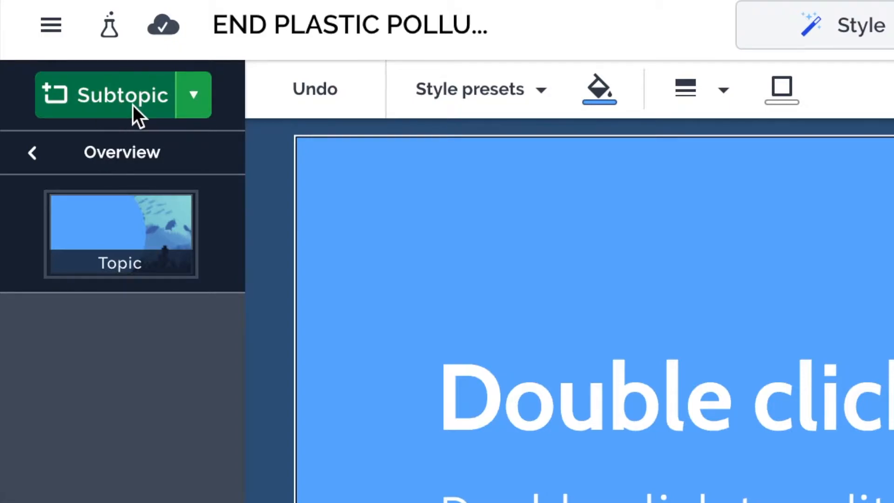
pyautogui.click(194, 105)
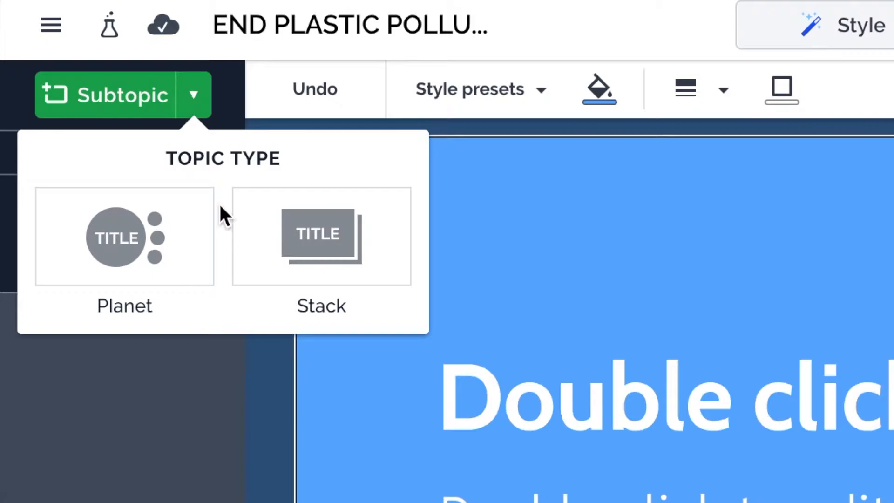
pyautogui.click(332, 244)
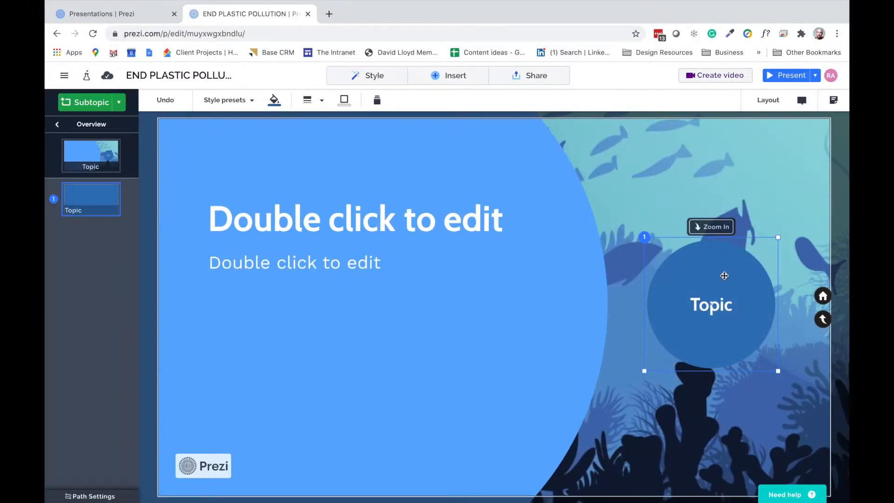
pyautogui.moveTo(723, 273); pyautogui.dragTo(693, 165)
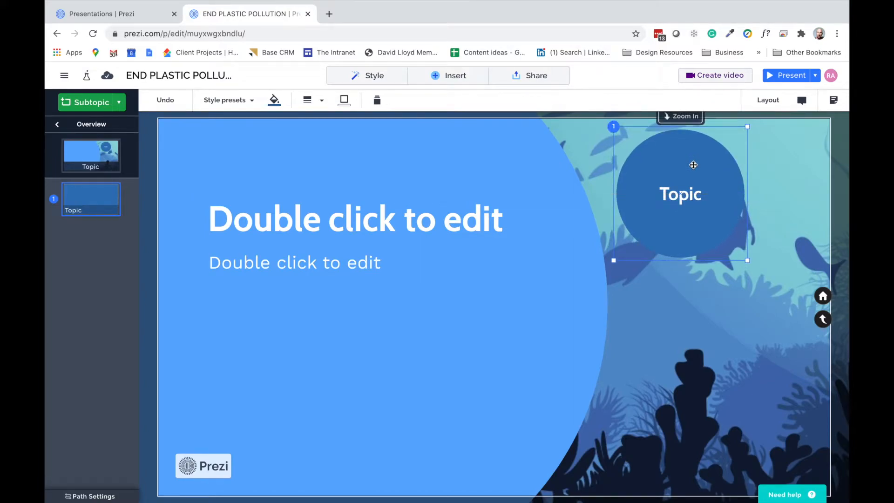
# - Add a second Stack subtopic and place it directly beneath the first one
pyautogui.click(119, 105)
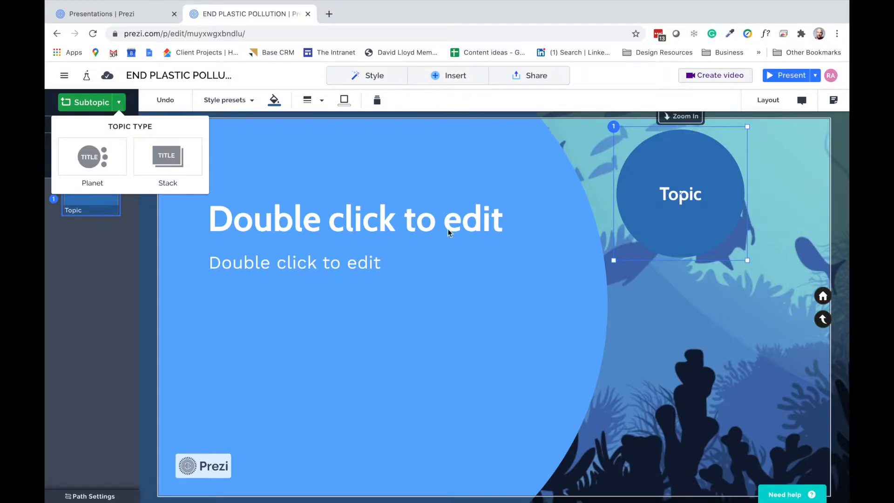
pyautogui.click(183, 166)
pyautogui.moveTo(720, 312); pyautogui.dragTo(720, 315)
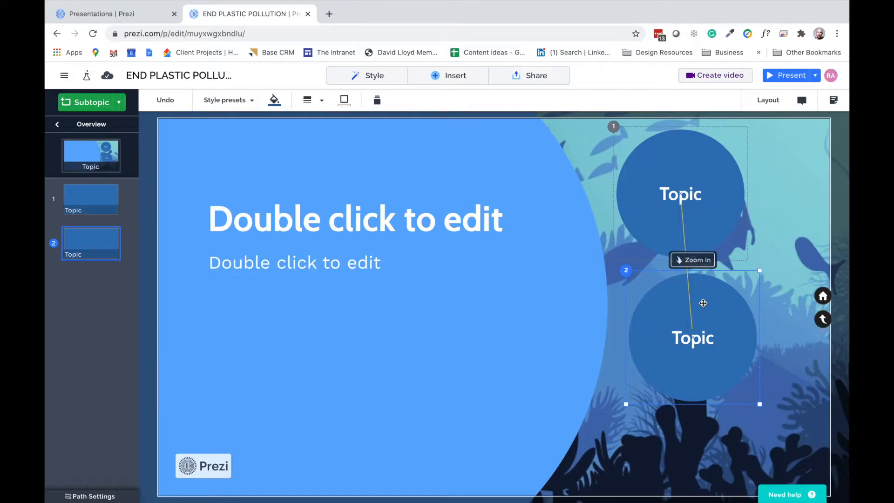
# - Add a Planet subtopic and move it beneath the two Stack subtopics
pyautogui.click(120, 103)
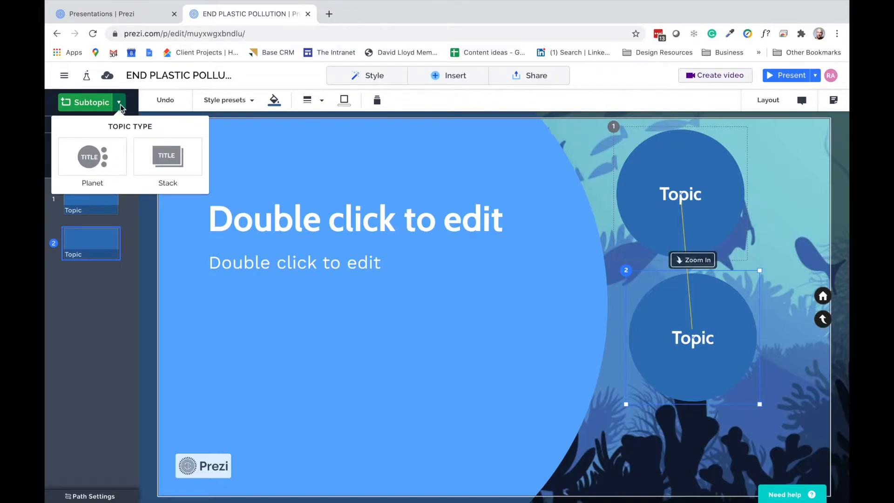
pyautogui.click(98, 162)
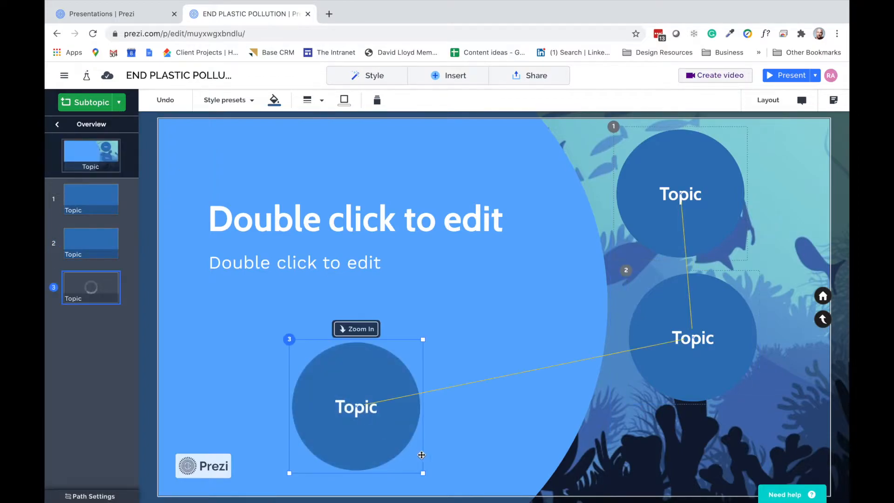
pyautogui.moveTo(395, 443); pyautogui.dragTo(711, 465)
# - Rearrange the three subtopic circles in a curve following the right edge of the large planet circle
pyautogui.moveTo(718, 325); pyautogui.dragTo(731, 298)
pyautogui.click(723, 207)
pyautogui.moveTo(719, 216); pyautogui.dragTo(663, 201)
pyautogui.moveTo(734, 270); pyautogui.dragTo(746, 283)
pyautogui.moveTo(704, 433); pyautogui.dragTo(644, 434)
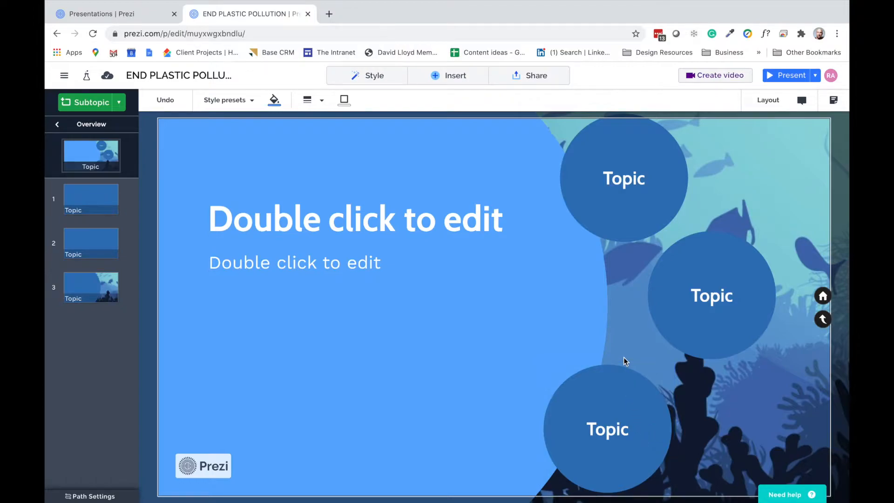
# - Present the prezi, zoom into the main topic and each of its three subtopics in turn, and exit the presentation
pyautogui.click(790, 74)
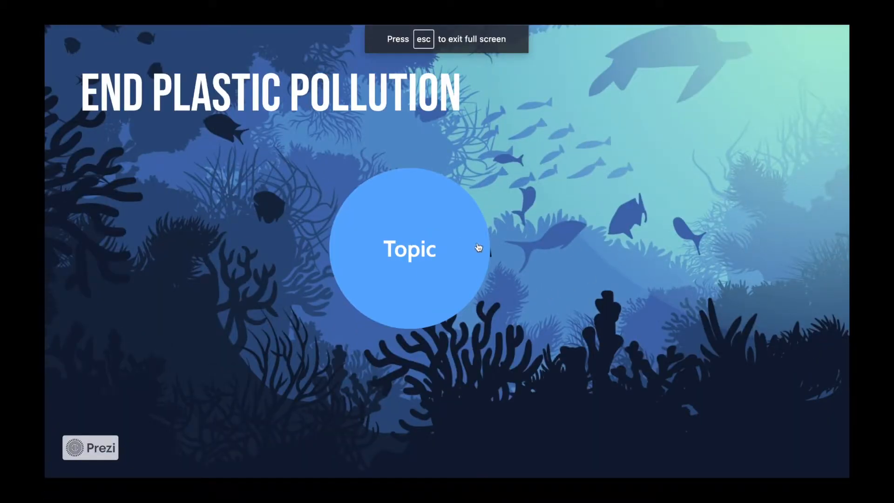
pyautogui.click(395, 282)
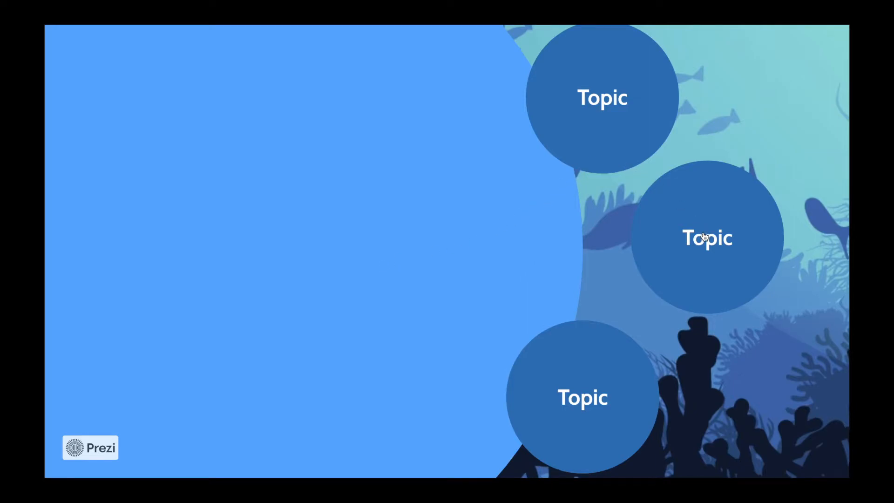
pyautogui.click(605, 140)
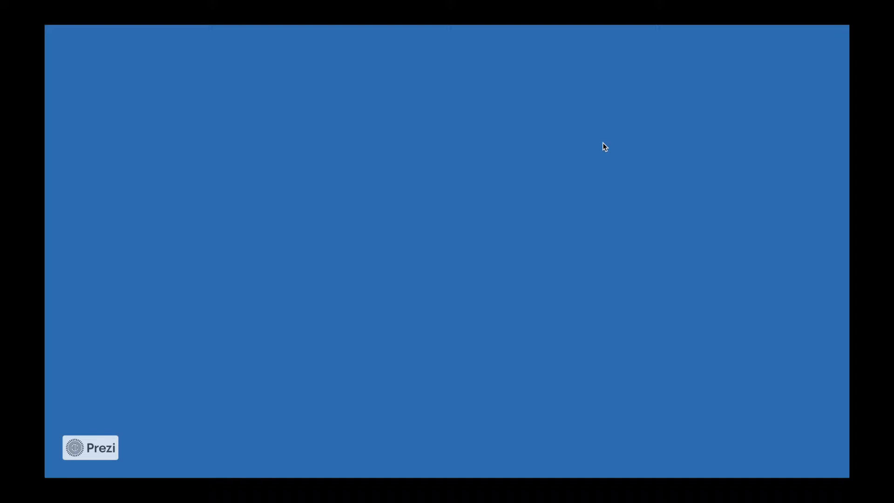
pyautogui.click(588, 167)
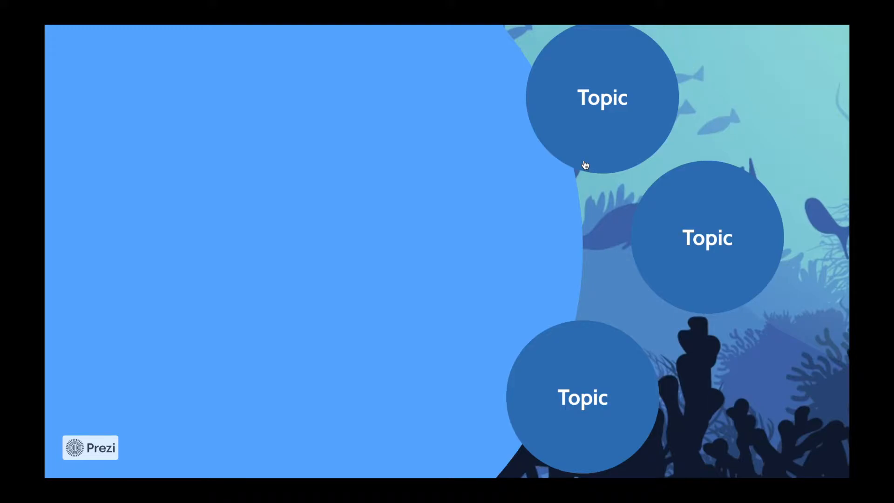
pyautogui.click(718, 259)
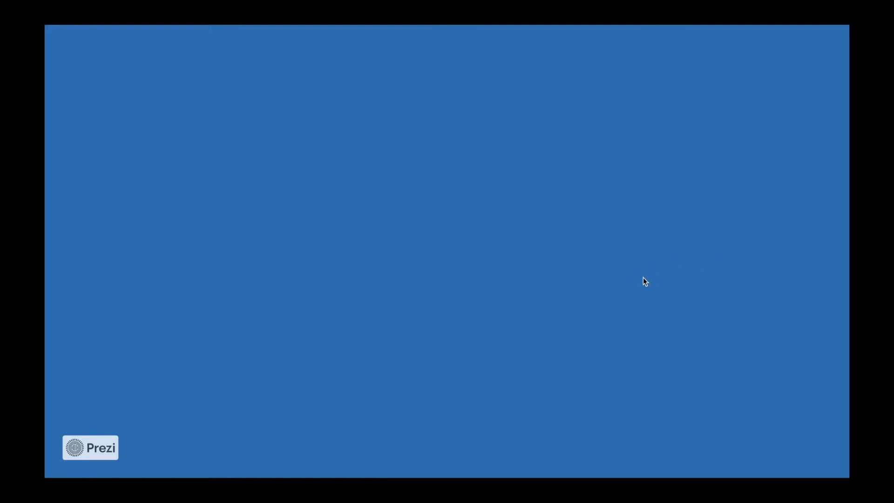
pyautogui.click(631, 288)
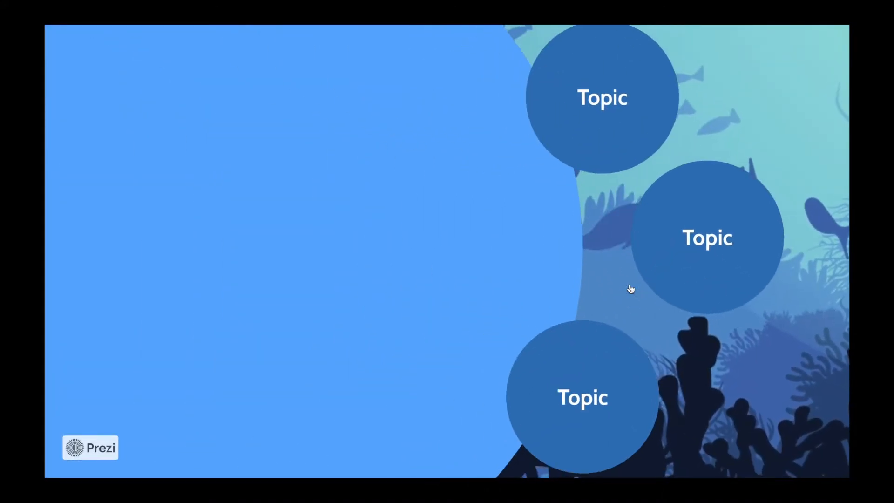
pyautogui.click(583, 410)
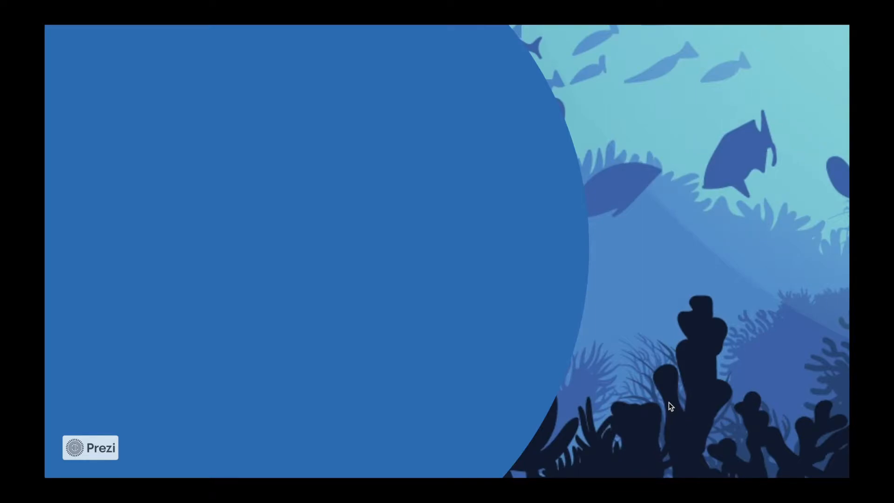
pyautogui.click(650, 352)
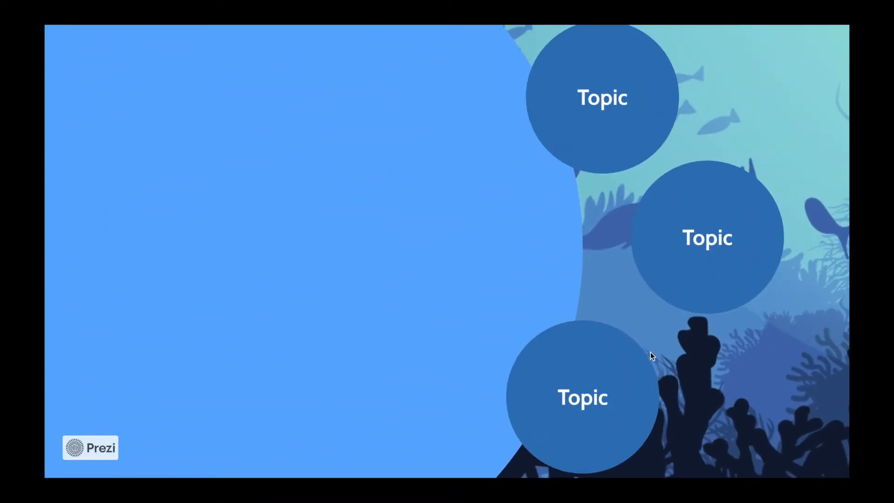
pyautogui.press('Escape')
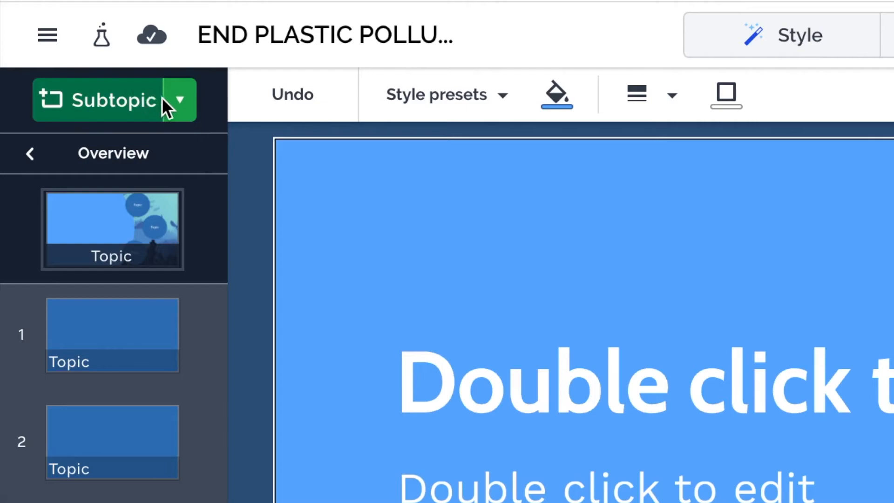
# - Return to the overview and open the choice of topic types for a new topic
pyautogui.click(178, 100)
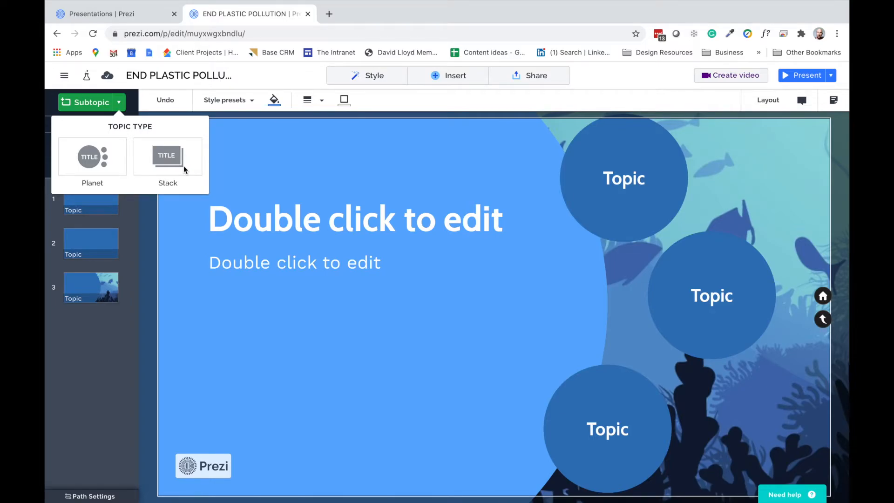
pyautogui.click(183, 166)
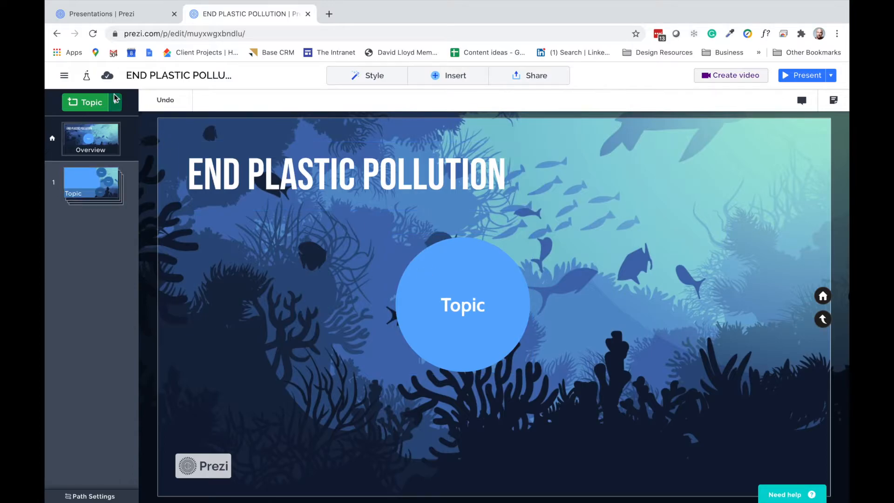
pyautogui.click(115, 104)
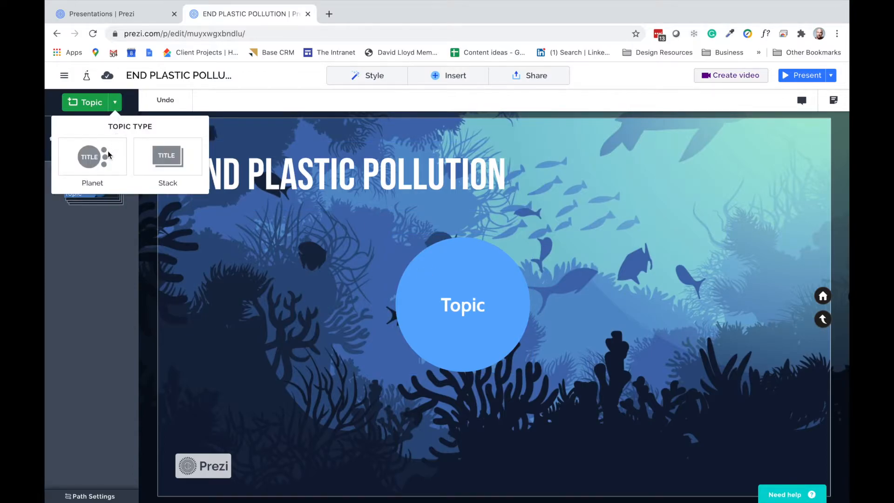